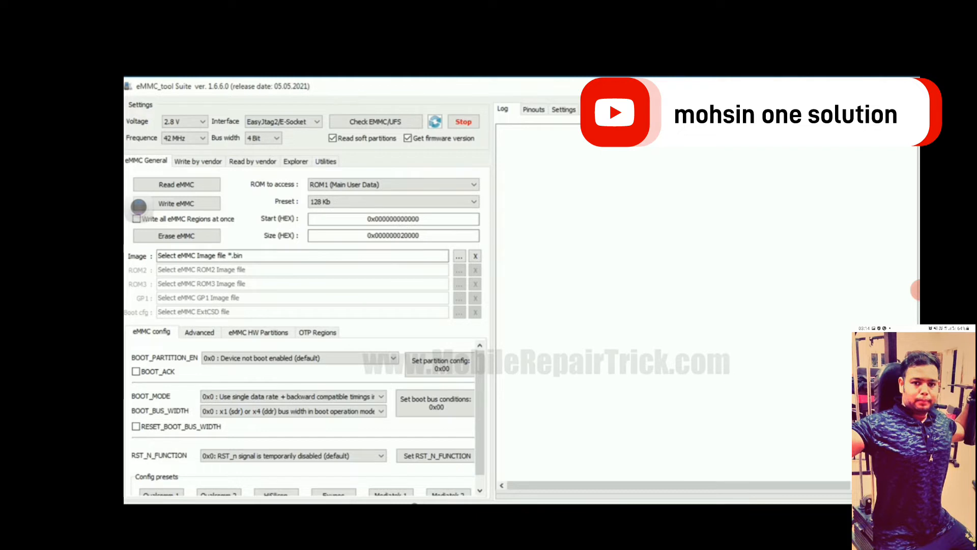
- Check the connected eMMC and load its Qualcomm/HiSilicon/Omap partition table from the device for reading by vendor
left_click(376, 121)
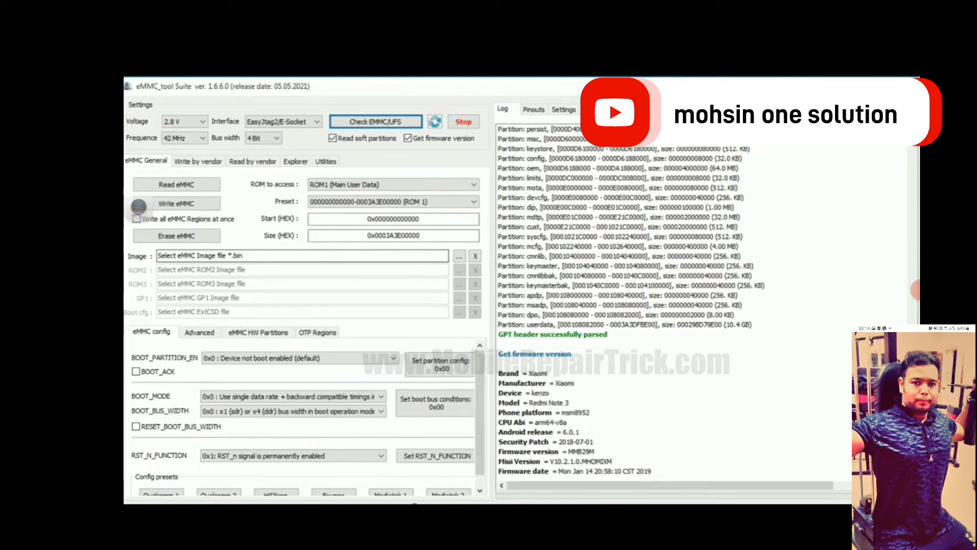
left_click(252, 162)
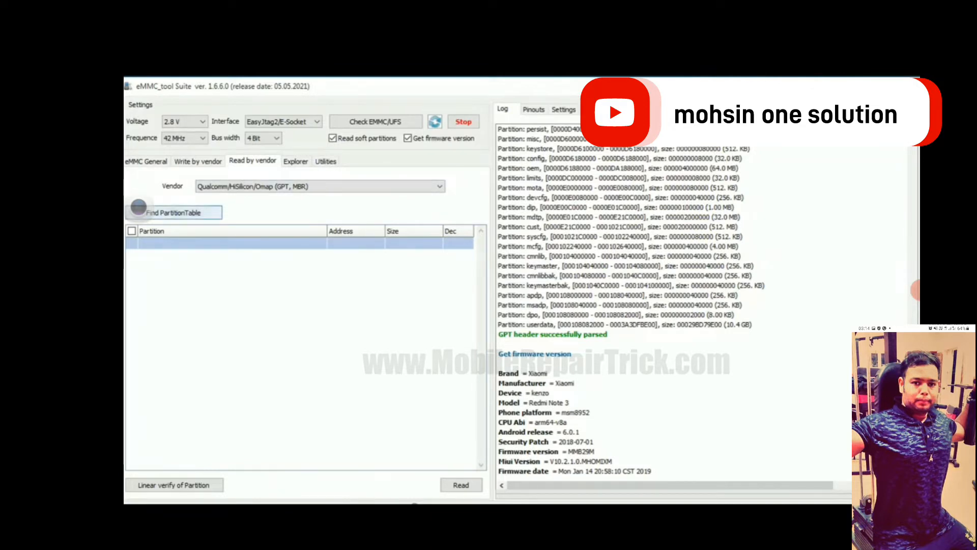
left_click(138, 206)
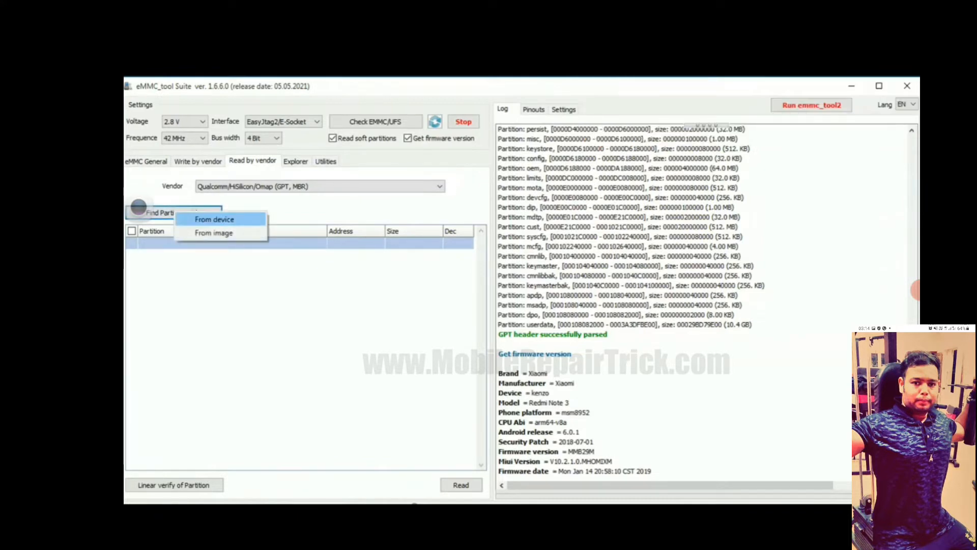
left_click(215, 220)
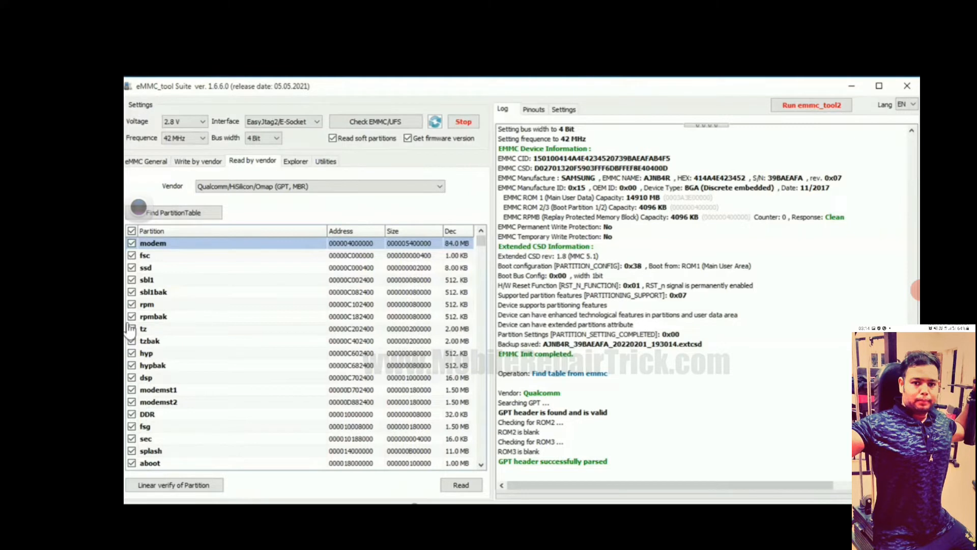
- Deselect all partitions, and select only modem, fsc, modemst1 and modemst2 for reading
left_click(132, 231)
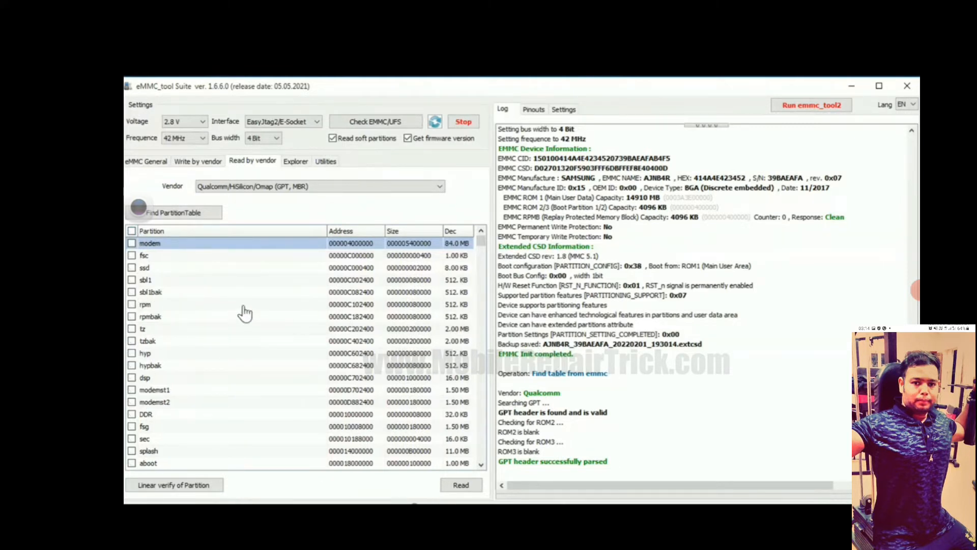
left_click(132, 244)
left_click(131, 255)
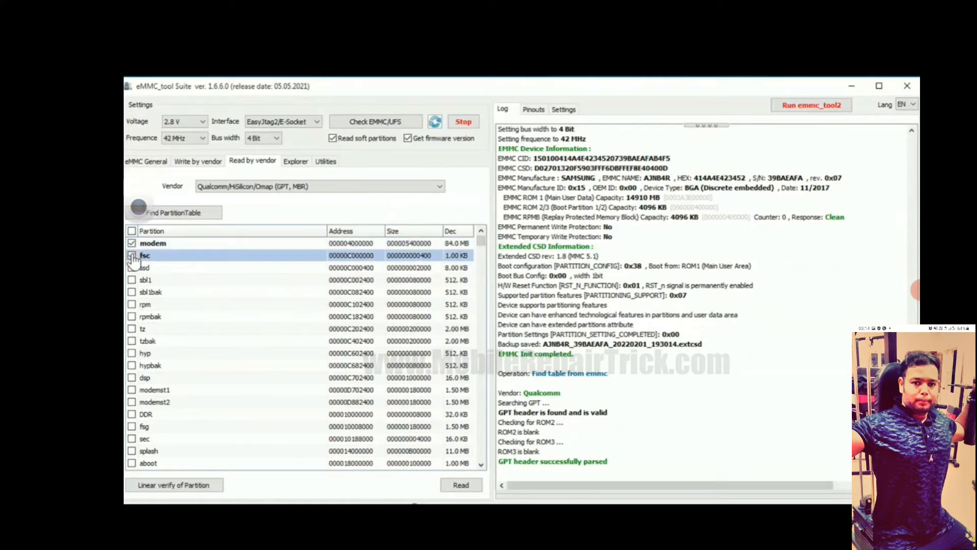
left_click(131, 390)
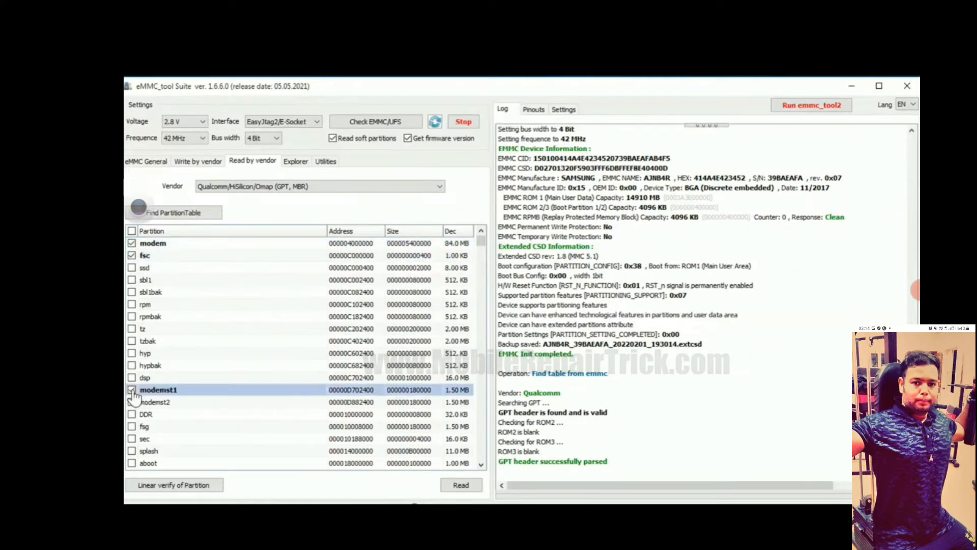
left_click(131, 402)
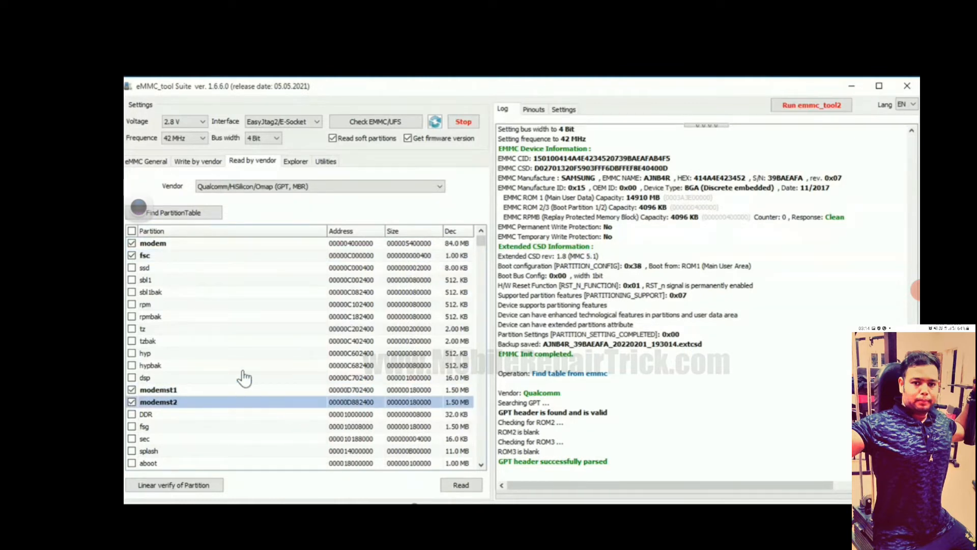
- Add the fsg, persist and config partitions to the selection for reading and review the marked partitions
scroll(219, 334, "down", 3)
scroll(216, 335, "down", 2)
scroll(217, 335, "up", 1)
left_click(131, 280)
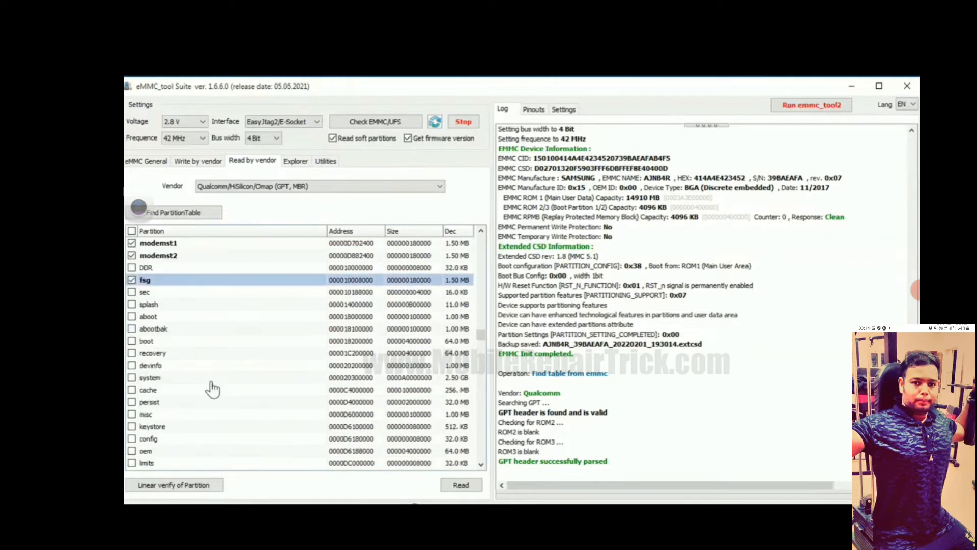
scroll(212, 388, "down", 1)
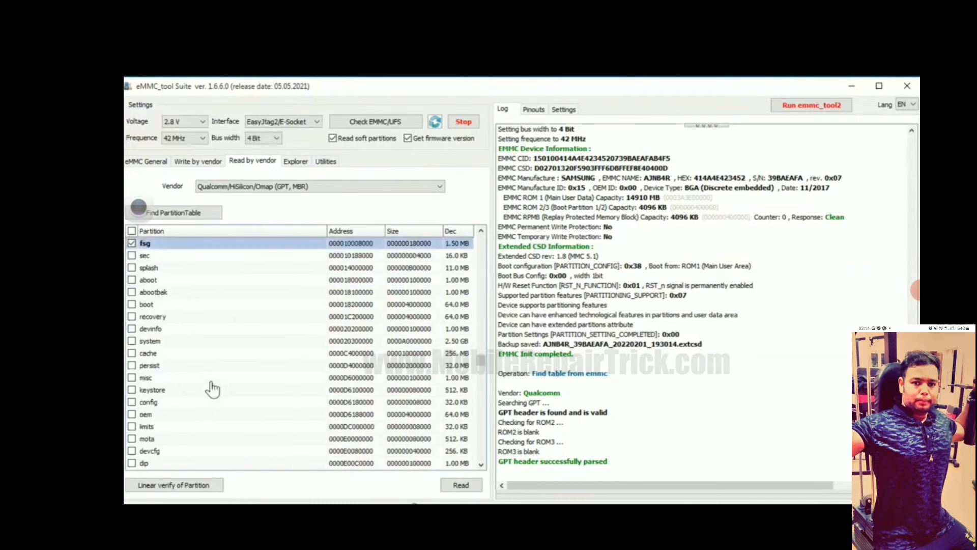
left_click(131, 365)
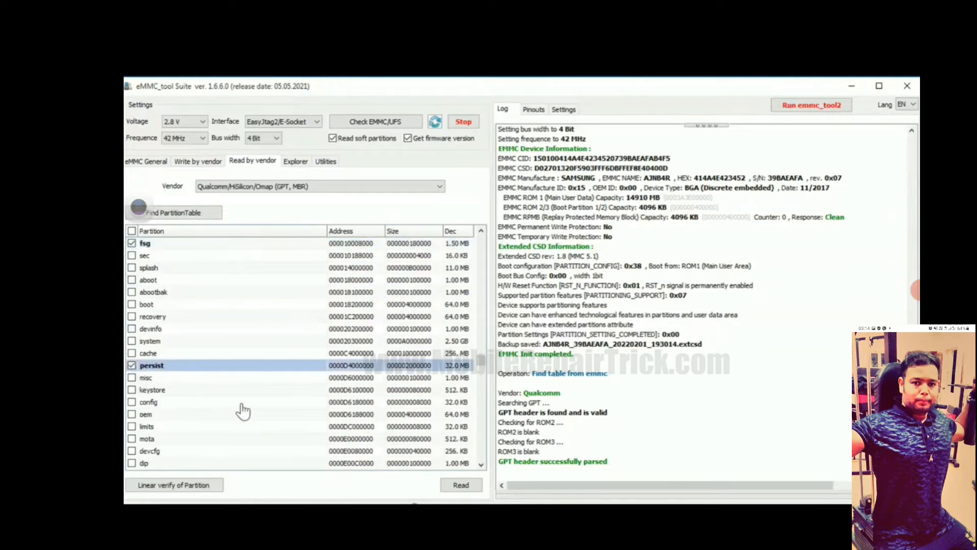
left_click(132, 402)
scroll(292, 422, "down", 4)
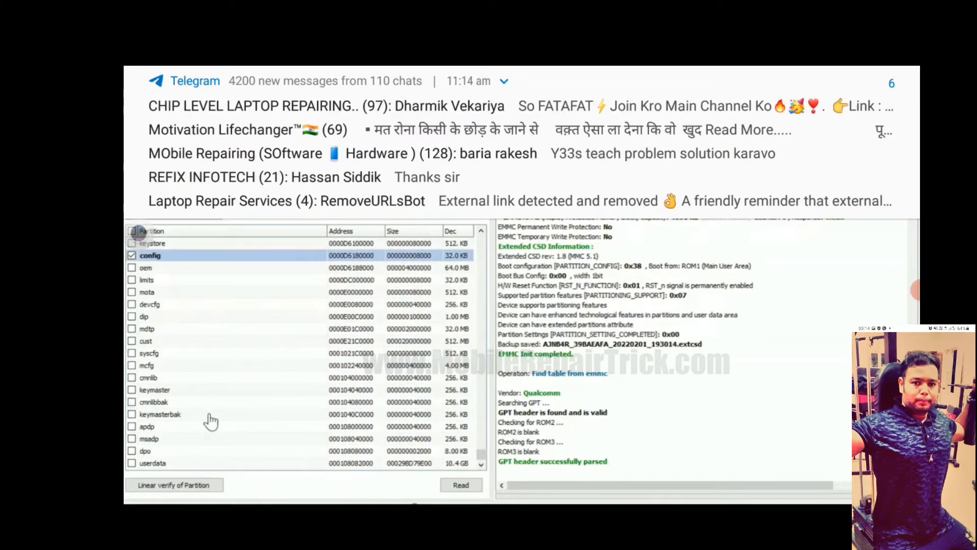
scroll(210, 421, "up", 6)
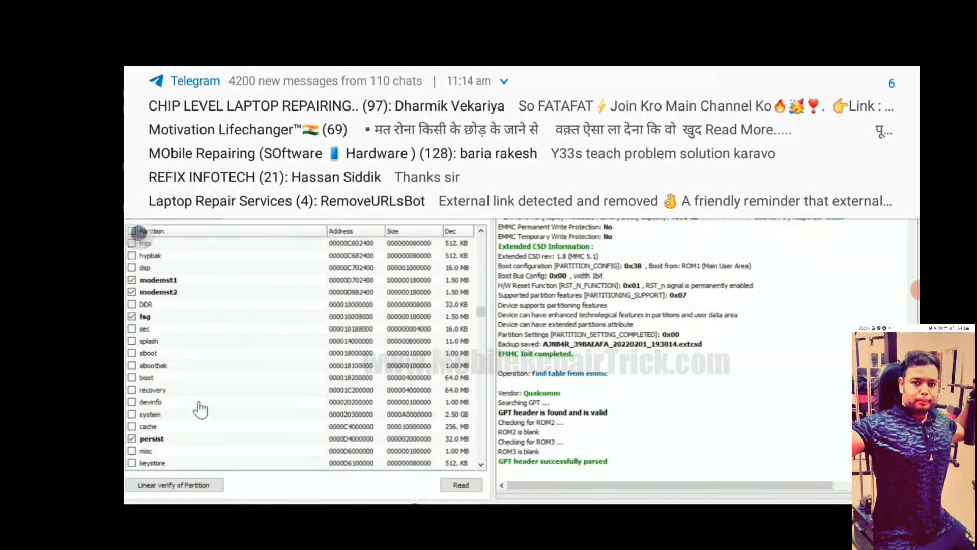
scroll(206, 376, "up", 1)
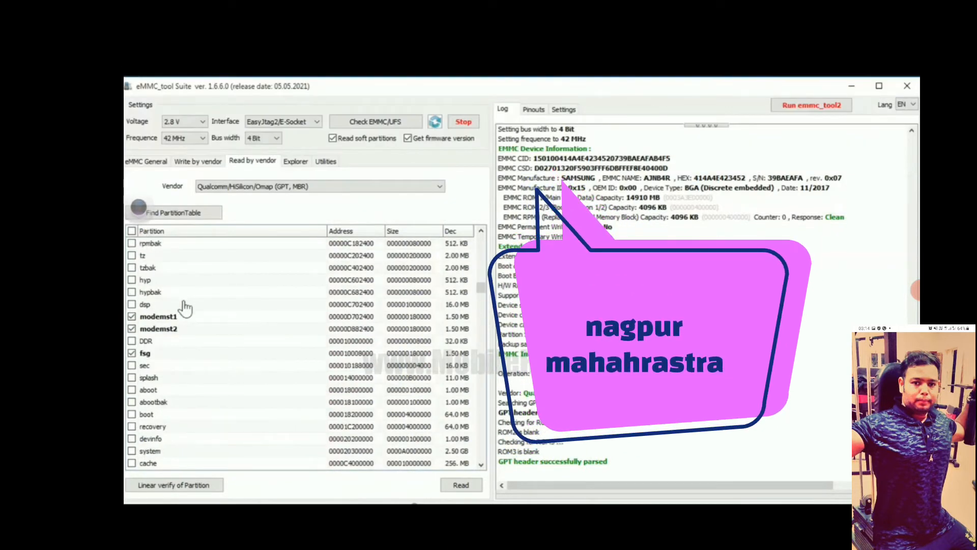
- Read the selected partitions into a new desktop folder named Note3
left_click(461, 486)
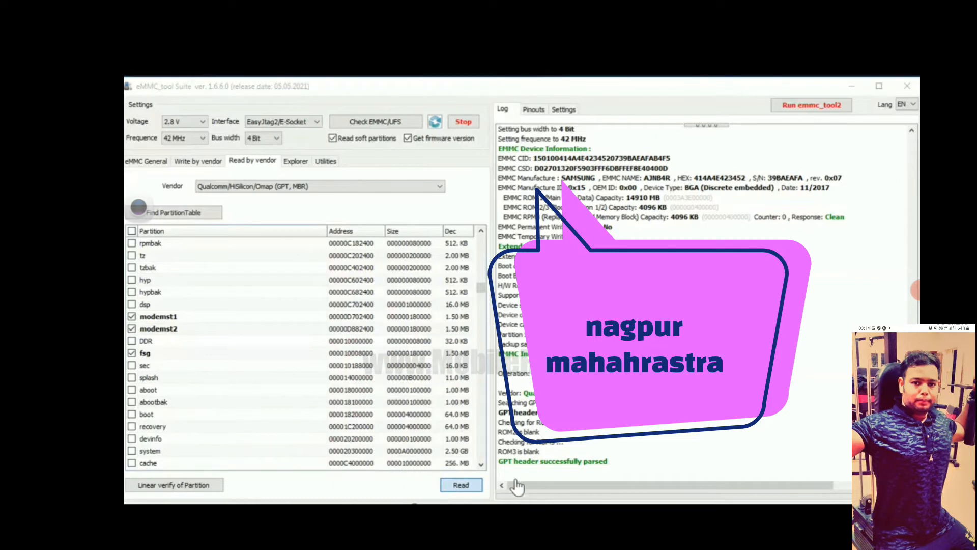
left_click_drag(234, 102, 447, 144)
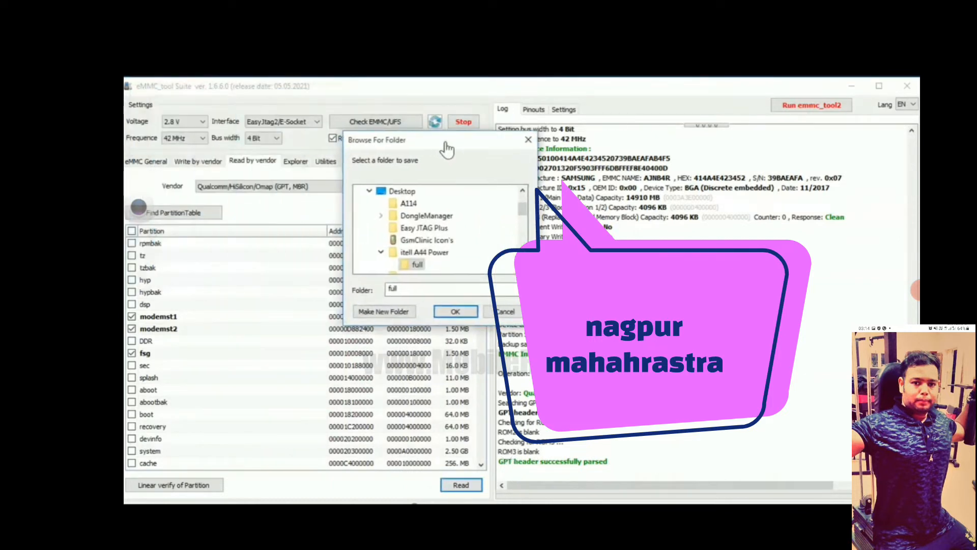
scroll(488, 204, "up", 2)
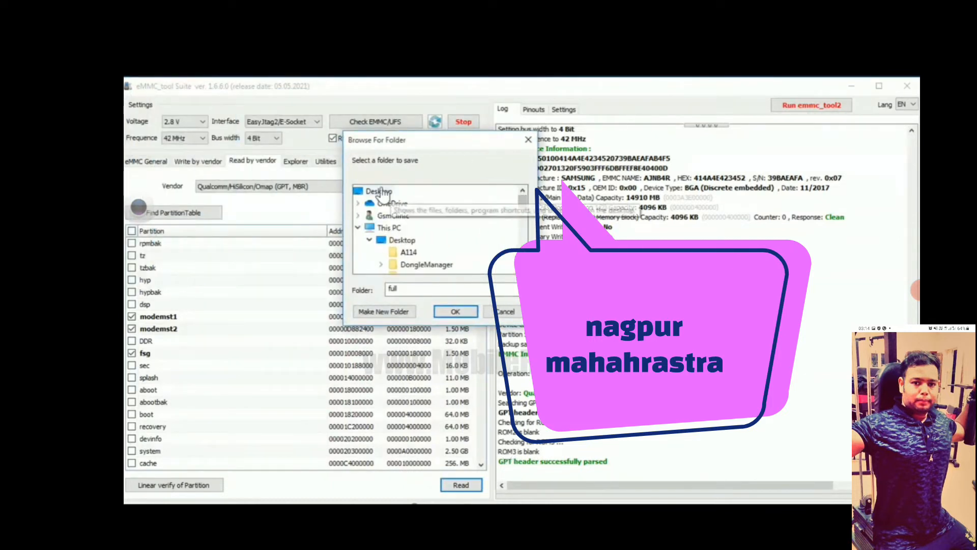
left_click(377, 193)
left_click(393, 312)
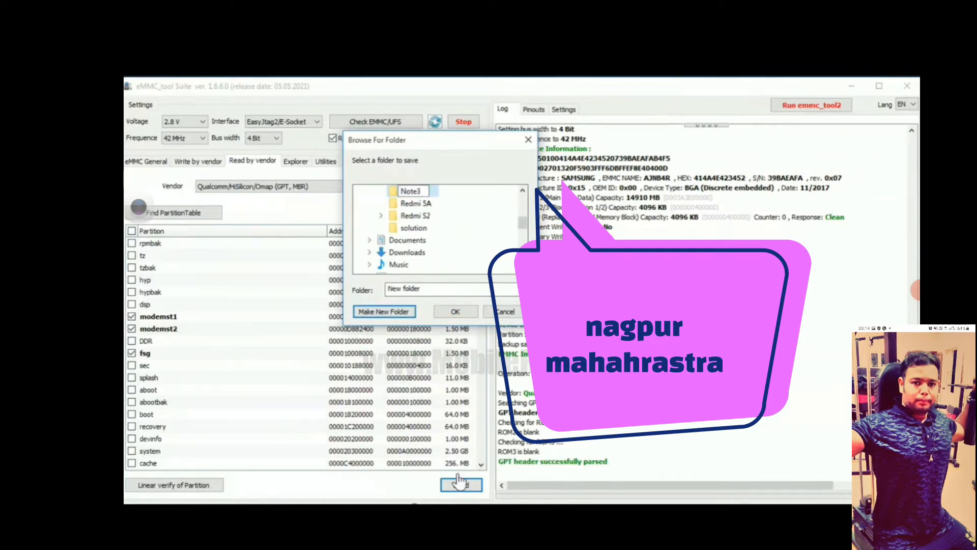
type("Note3")
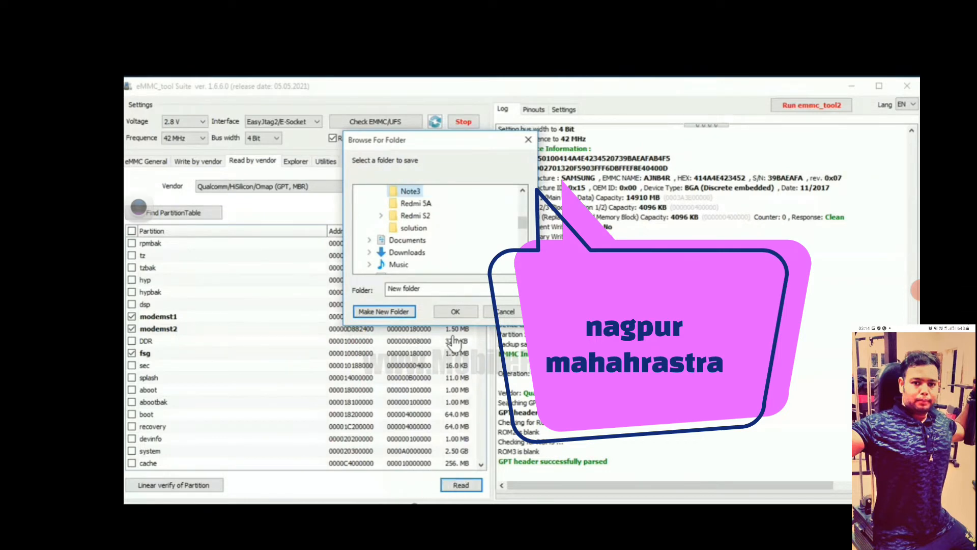
left_click(456, 312)
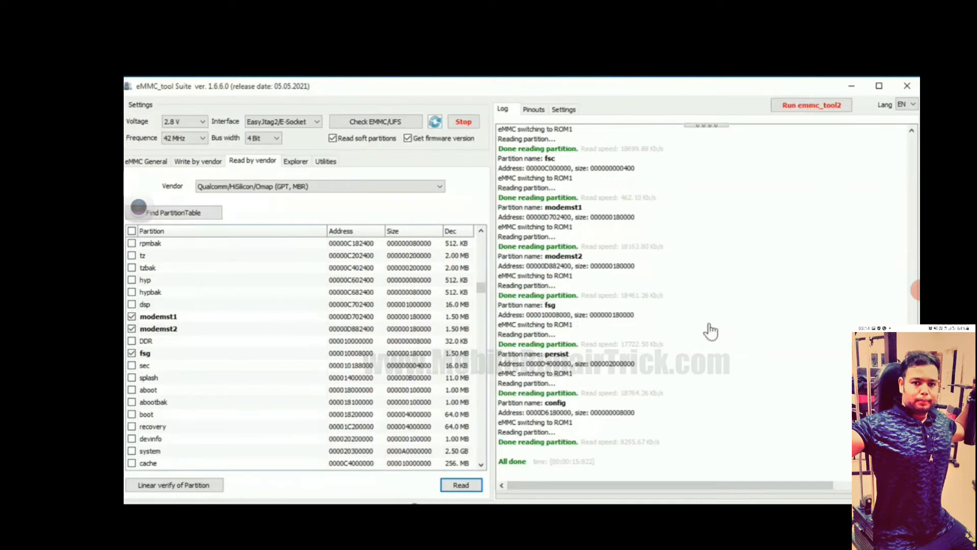
- Open the Note3 folder on the desktop and examine the saved partition backup files
left_click(851, 86)
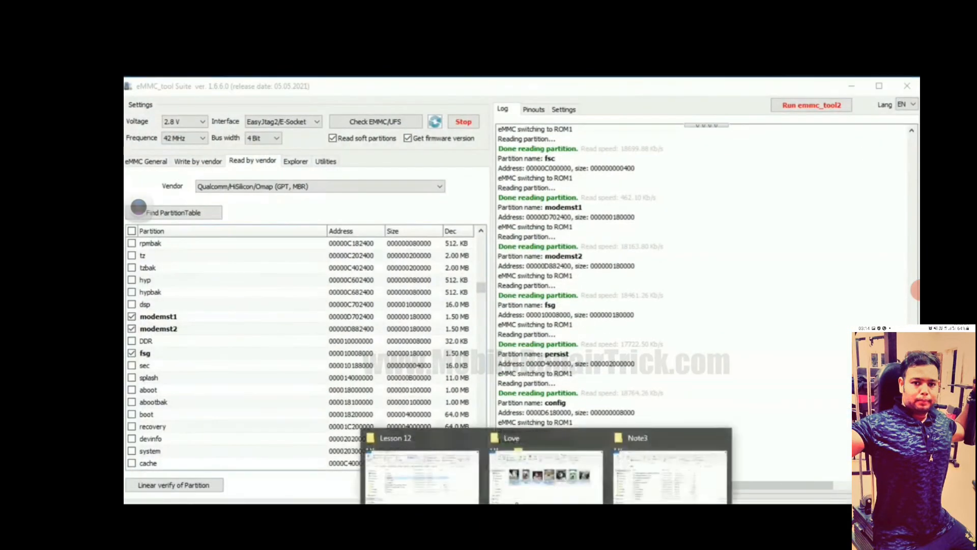
left_click(672, 489)
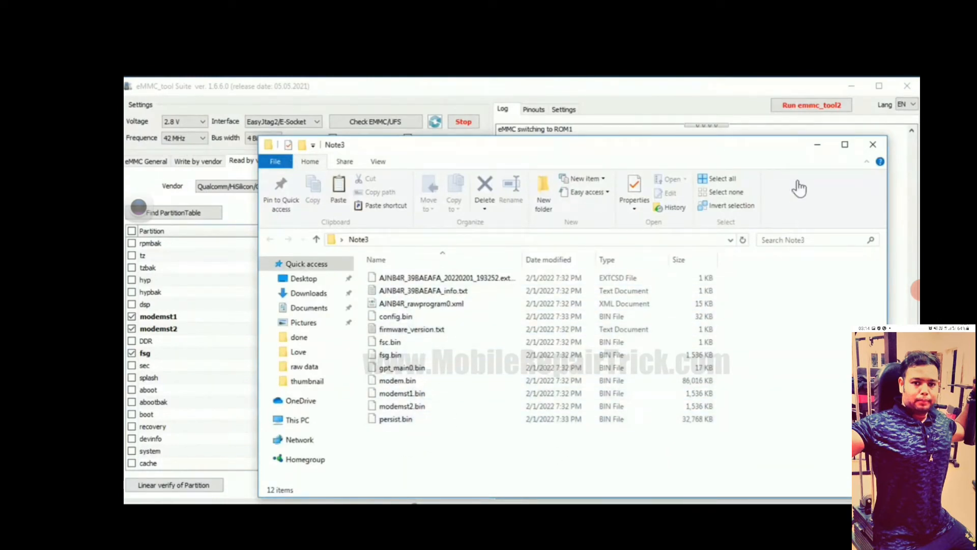
left_click_drag(697, 155, 710, 113)
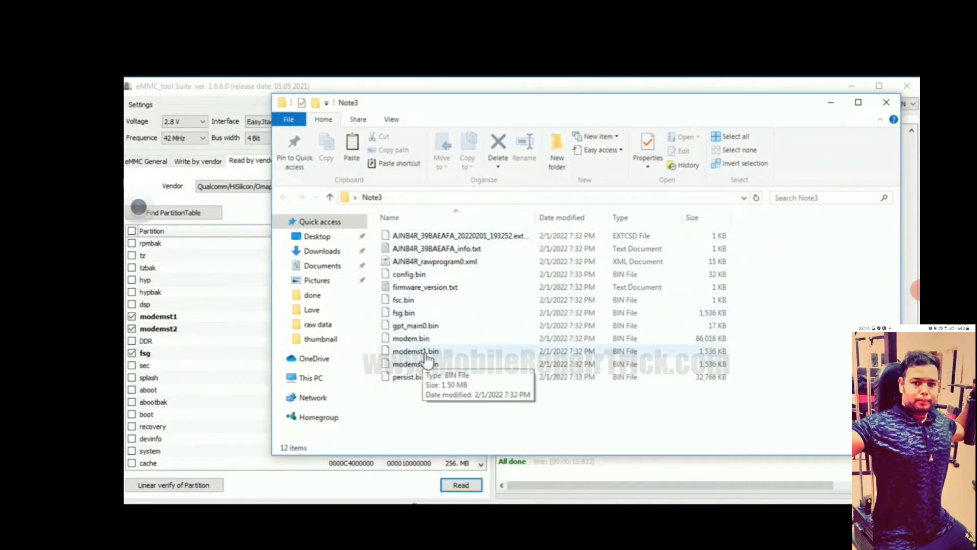
left_click(827, 103)
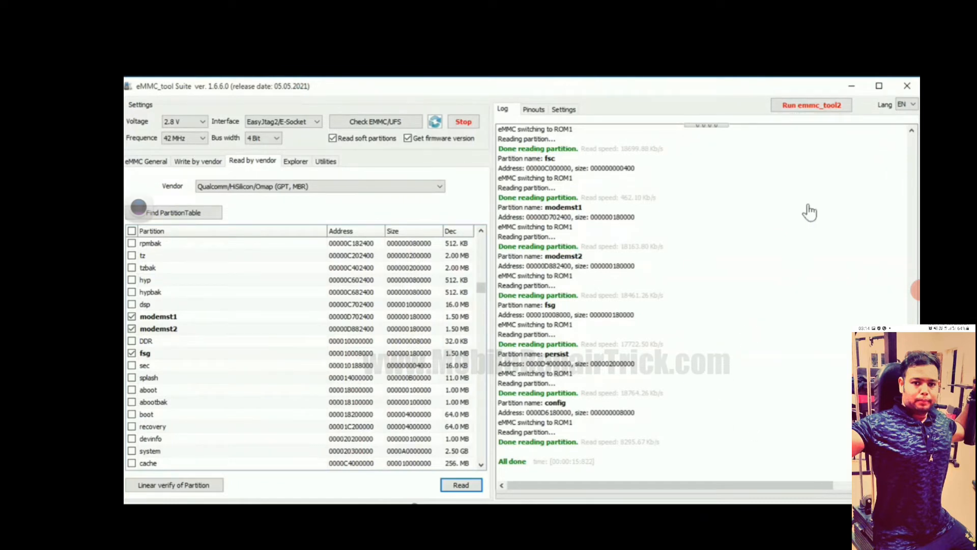
- Launch emmc_tool2 and connect to the eMMC through Z3X EasyJtagPlus to load its partitions
left_click(811, 107)
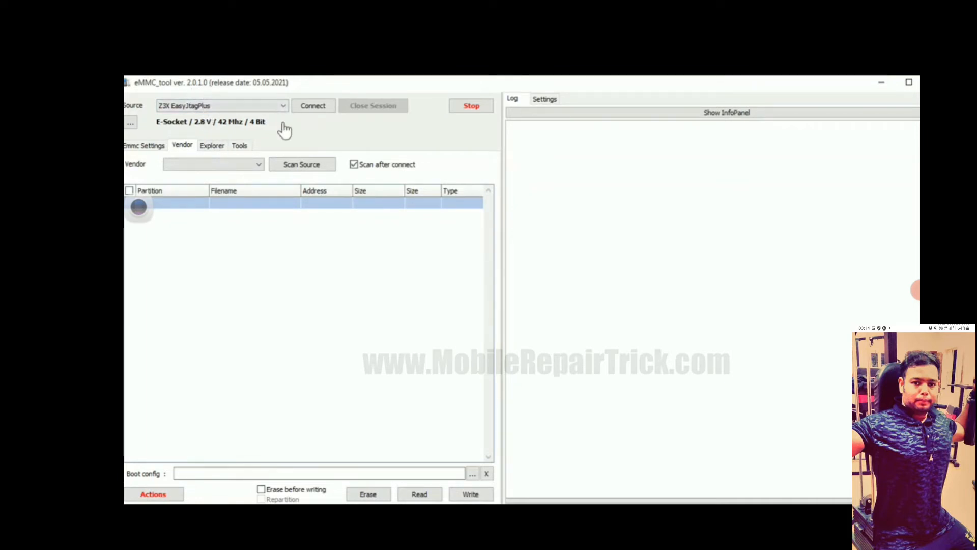
left_click(313, 107)
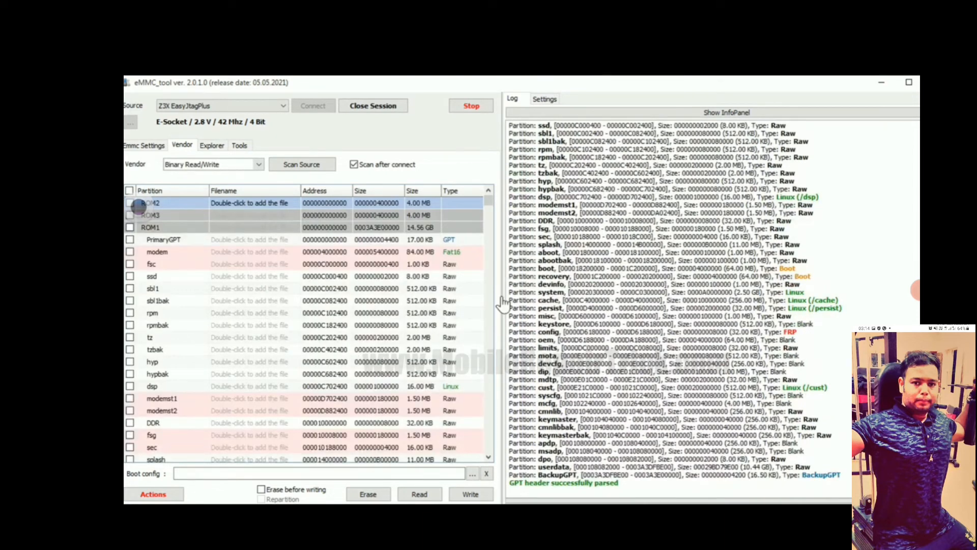
mouse_move(490, 208)
left_mouse_down()
mouse_move(487, 457)
mouse_move(498, 199)
left_mouse_up()
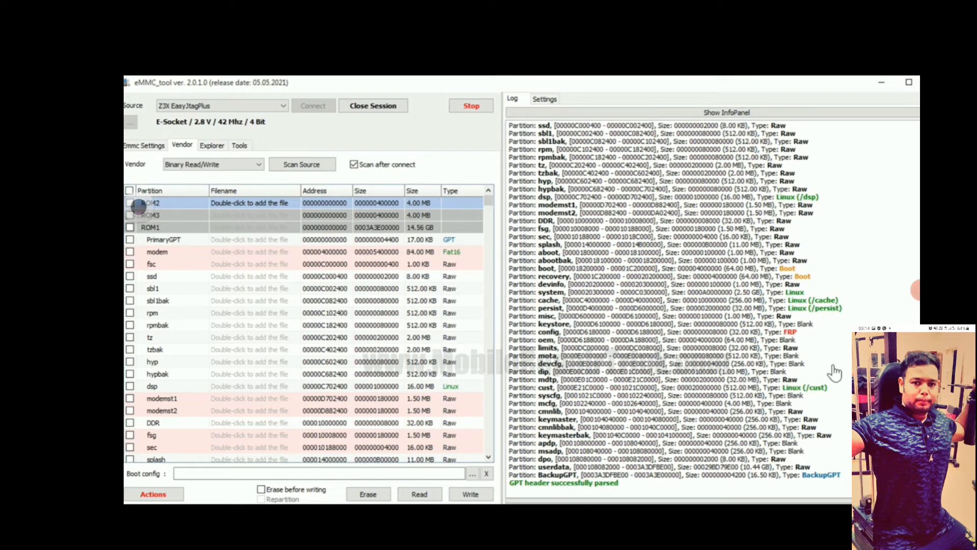
- Select the modem, fsc, modemst1 and modemst2 partitions in the partition table and look through the partitions below them
scroll(611, 356, "up", 13)
left_click(130, 253)
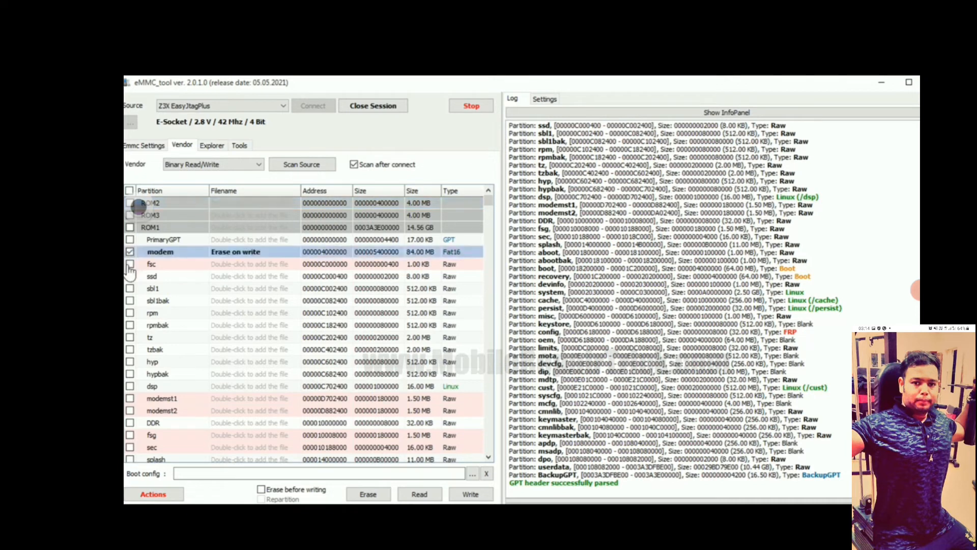
left_click(130, 265)
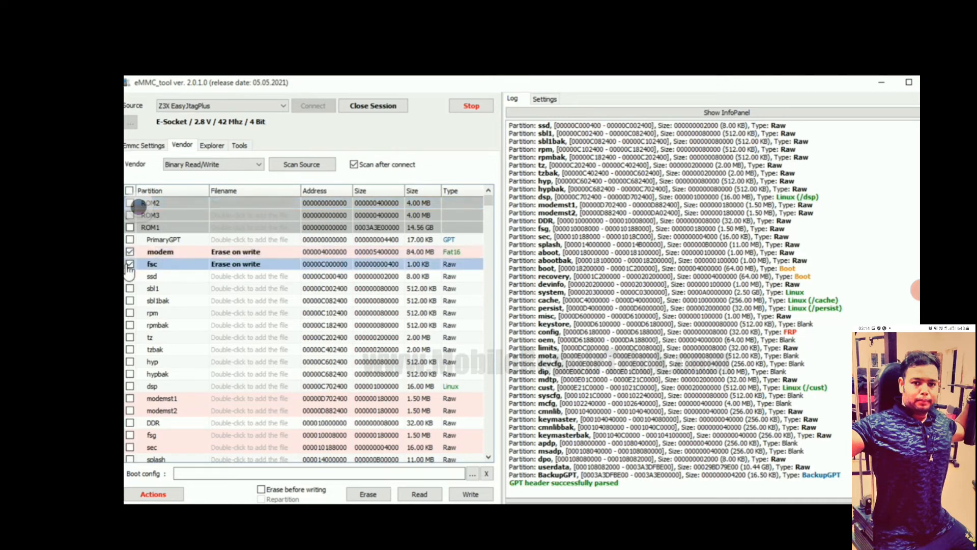
left_click(130, 398)
left_click(130, 410)
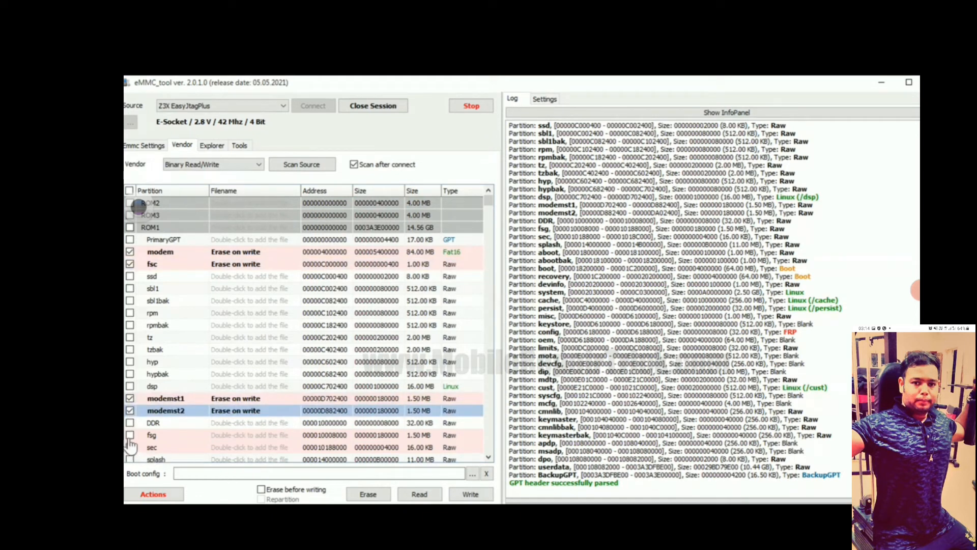
scroll(301, 443, "down", 3)
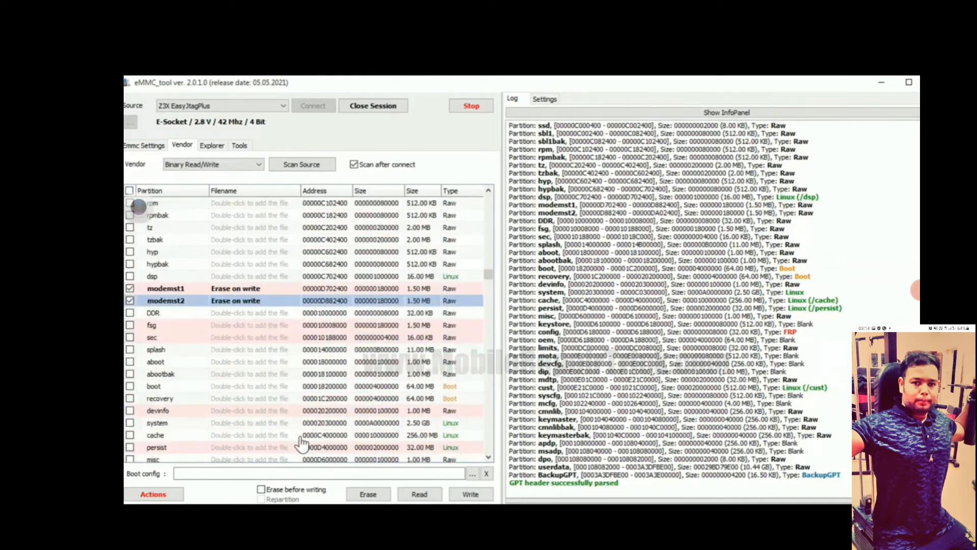
scroll(302, 438, "down", 2)
scroll(301, 439, "up", 3)
scroll(301, 442, "down", 7)
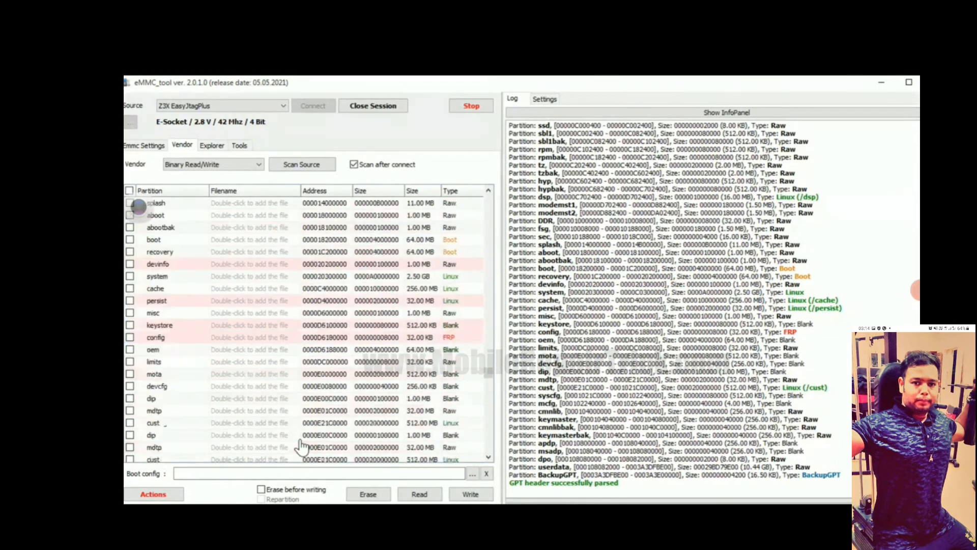
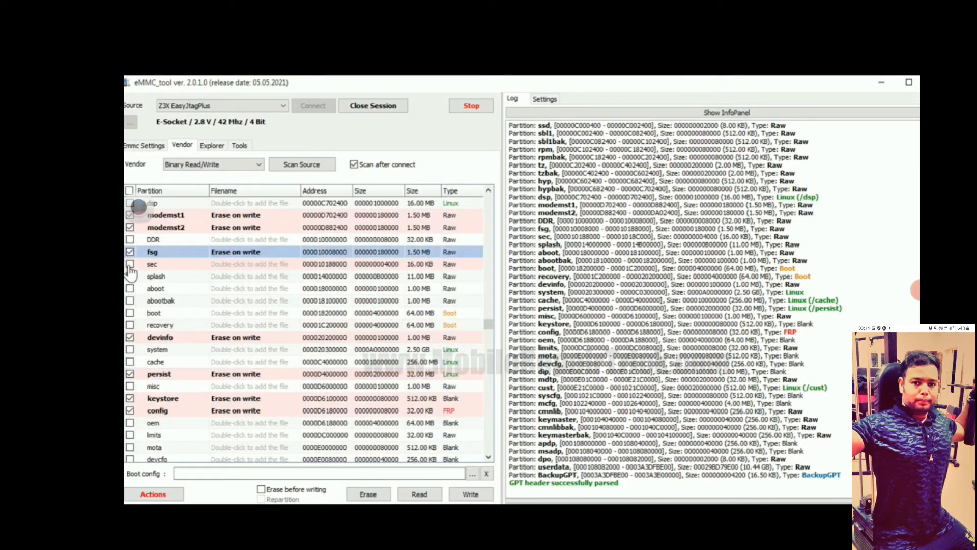
- Add the sec partition to the selection and review the marked partitions in the partition table
left_click(129, 264)
scroll(264, 326, "up", 3)
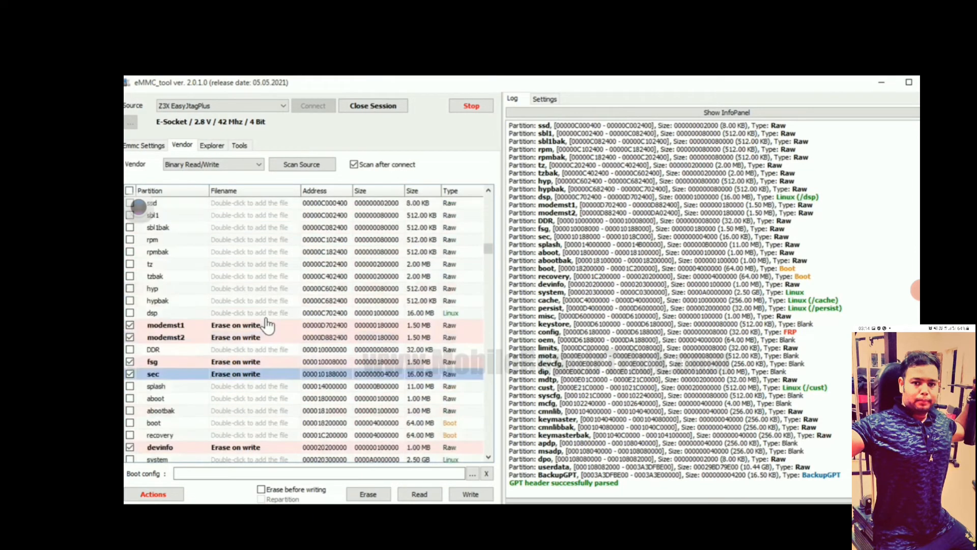
scroll(326, 317, "up", 2)
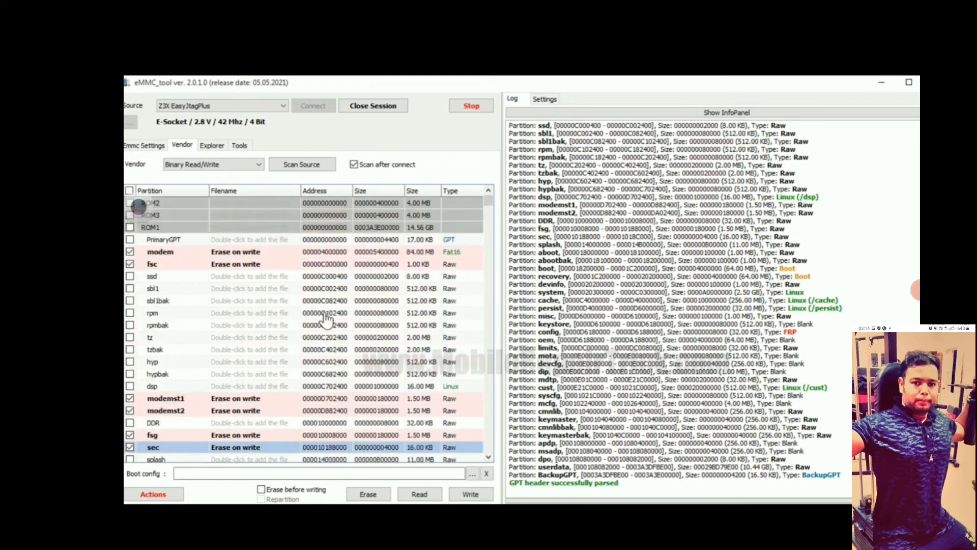
scroll(179, 290, "down", 4)
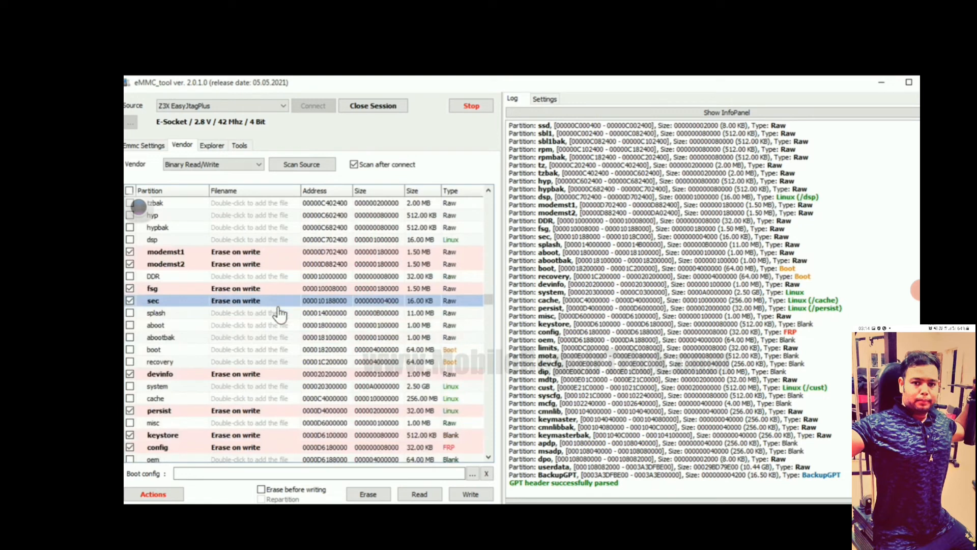
- Read the selected partitions into a new folder named part inside the Note3 folder
left_click(417, 496)
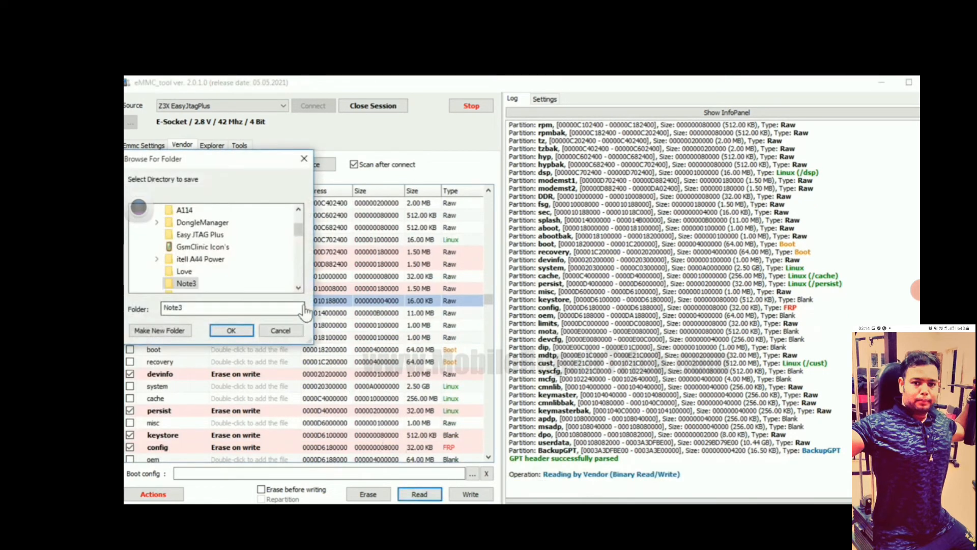
scroll(280, 255, "down", 1)
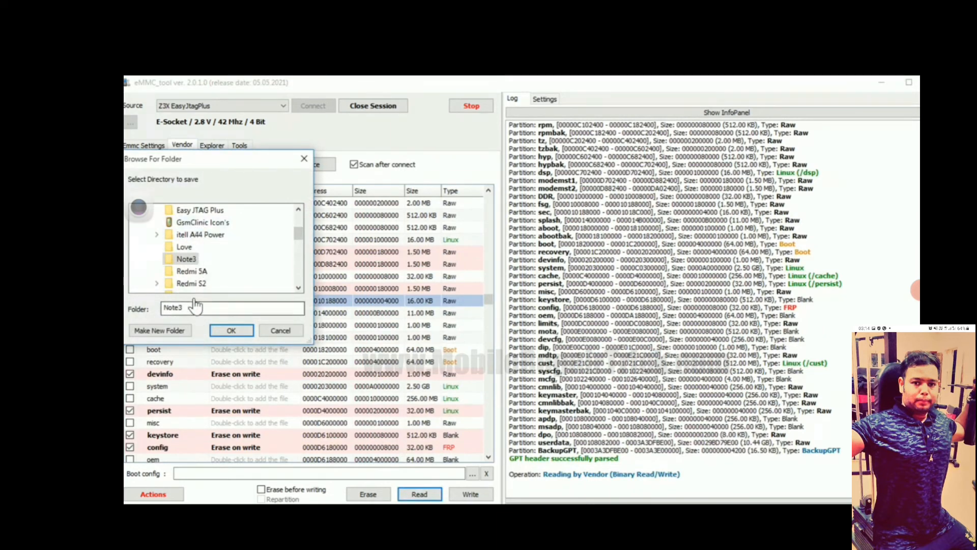
left_click(180, 331)
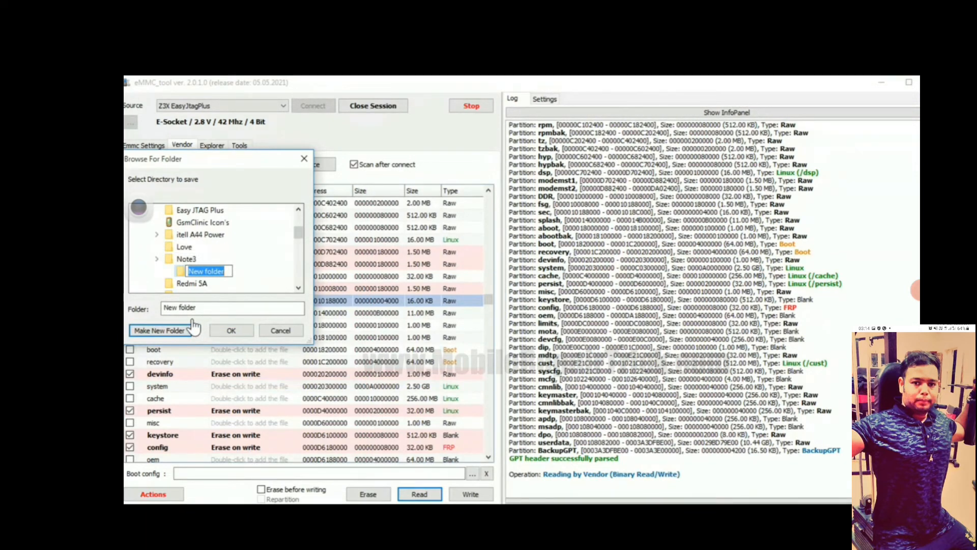
type("part")
key("Return")
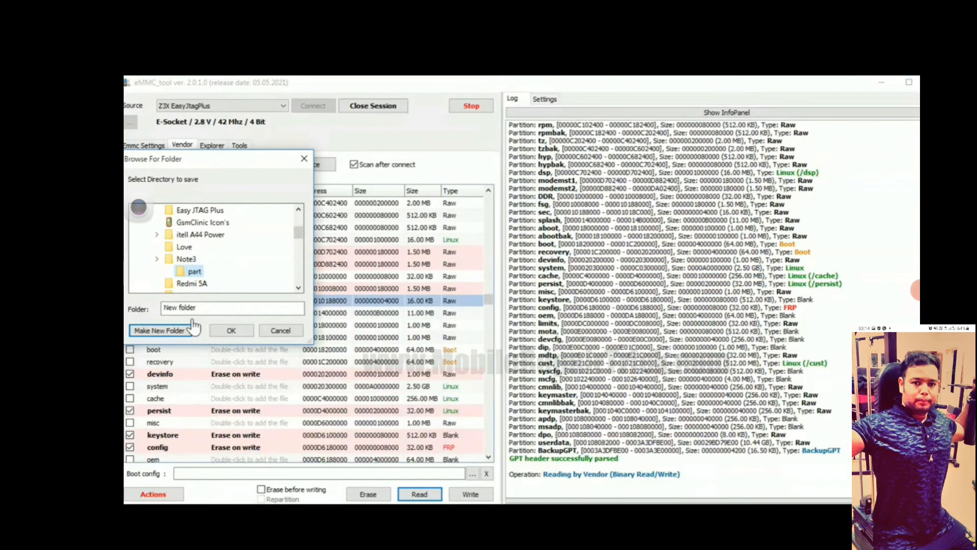
left_click(231, 330)
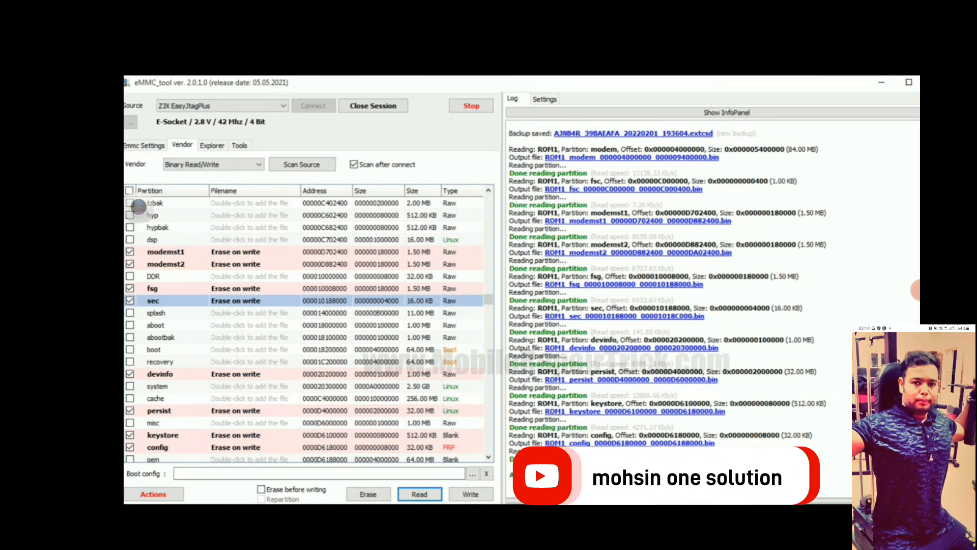
- Switch to the Note3 folder in File Explorer and compare its backup files with those in the part subfolder
mouse_move(546, 514)
left_click(610, 465)
left_click(408, 240)
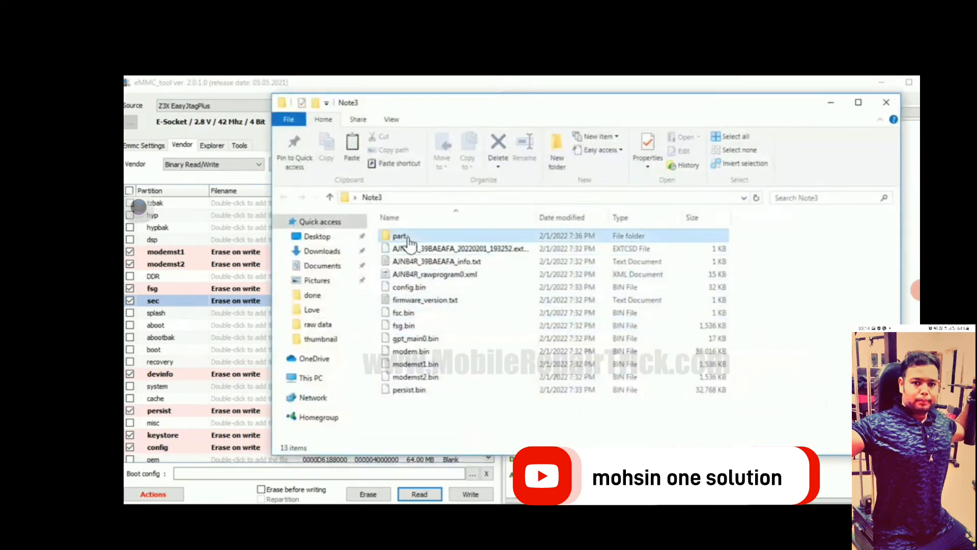
double_click(409, 240)
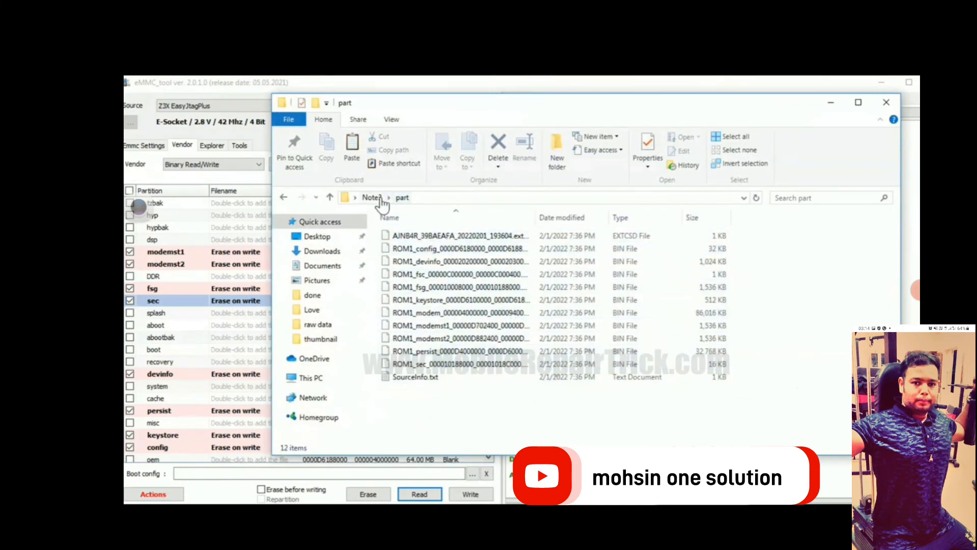
left_click(372, 198)
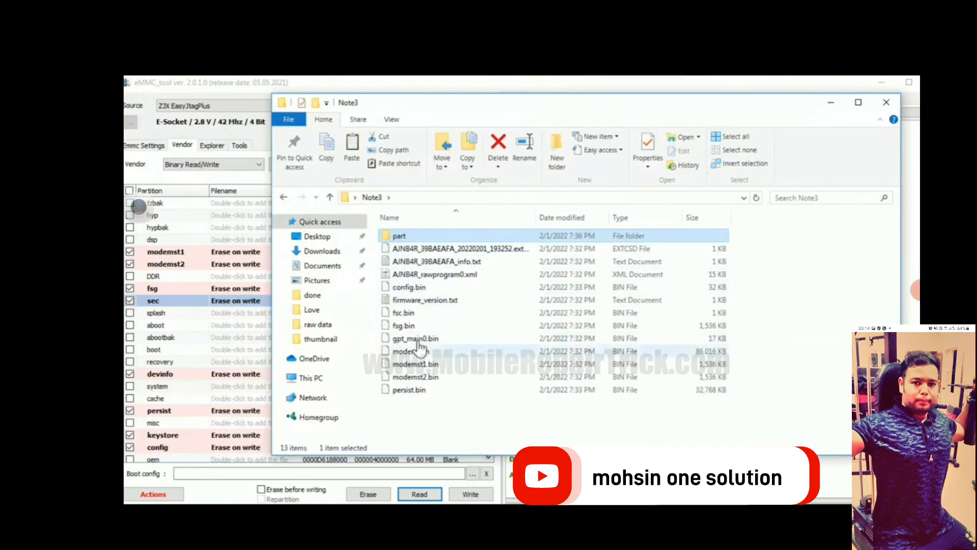
double_click(402, 237)
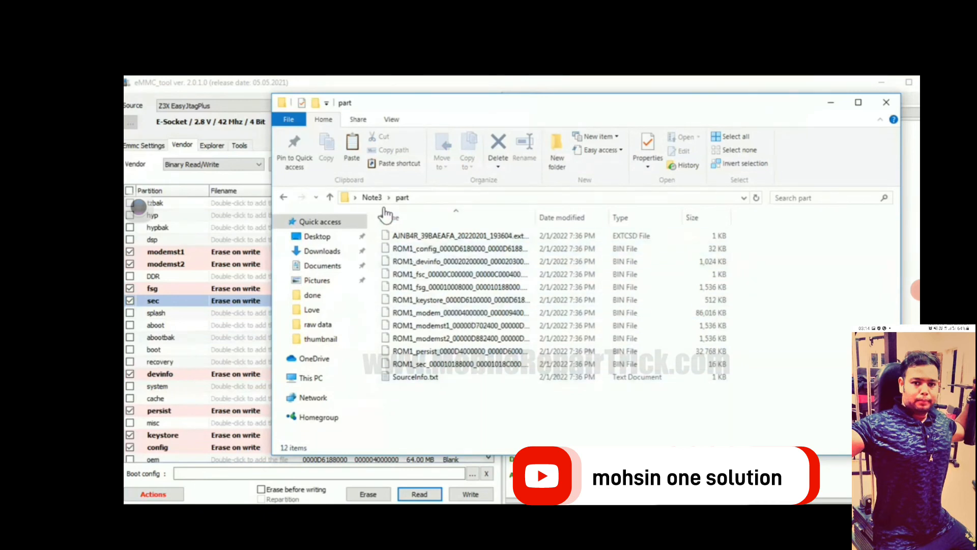
left_click(372, 197)
left_click_drag(447, 108, 469, 134)
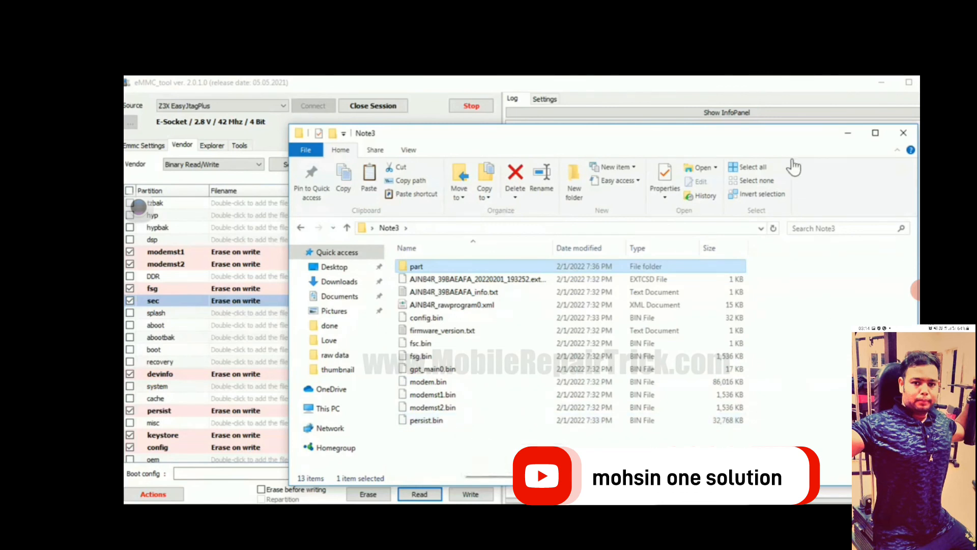
mouse_move(778, 142)
left_mouse_down()
mouse_move(763, 144)
mouse_move(772, 147)
left_mouse_up()
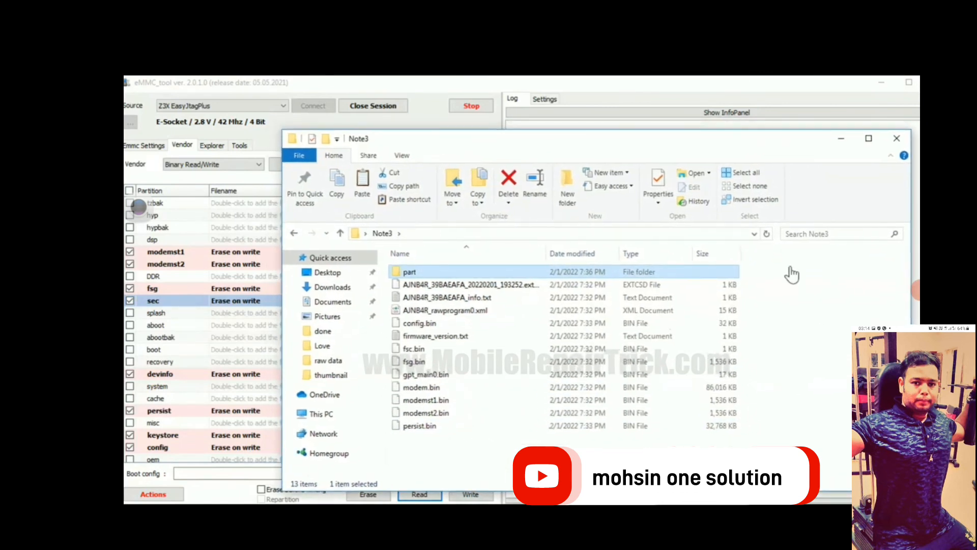